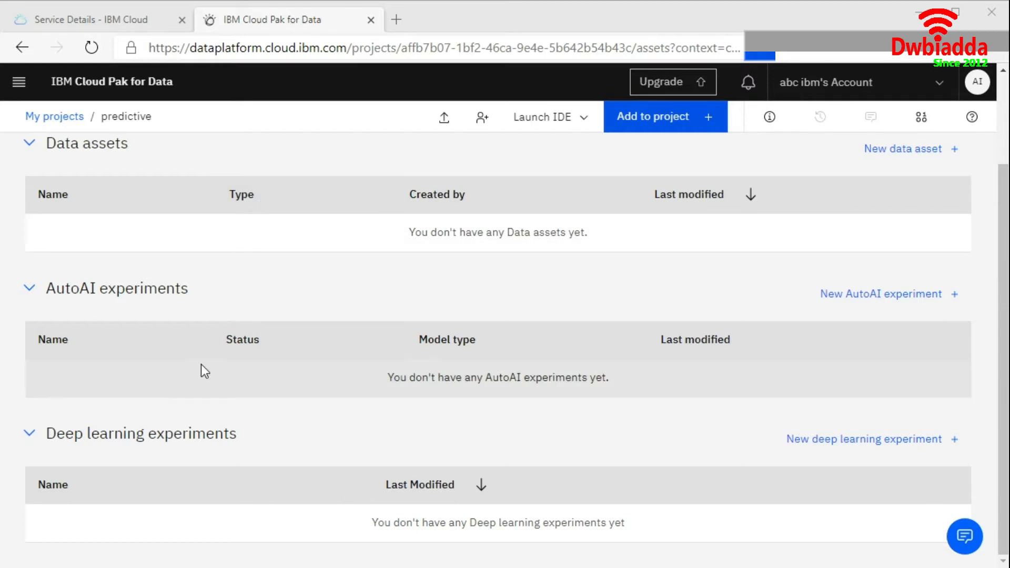
# Create a modeler flow in the predictive project from the Drug Study Example sample
pyautogui.scroll(2, 201, 364)
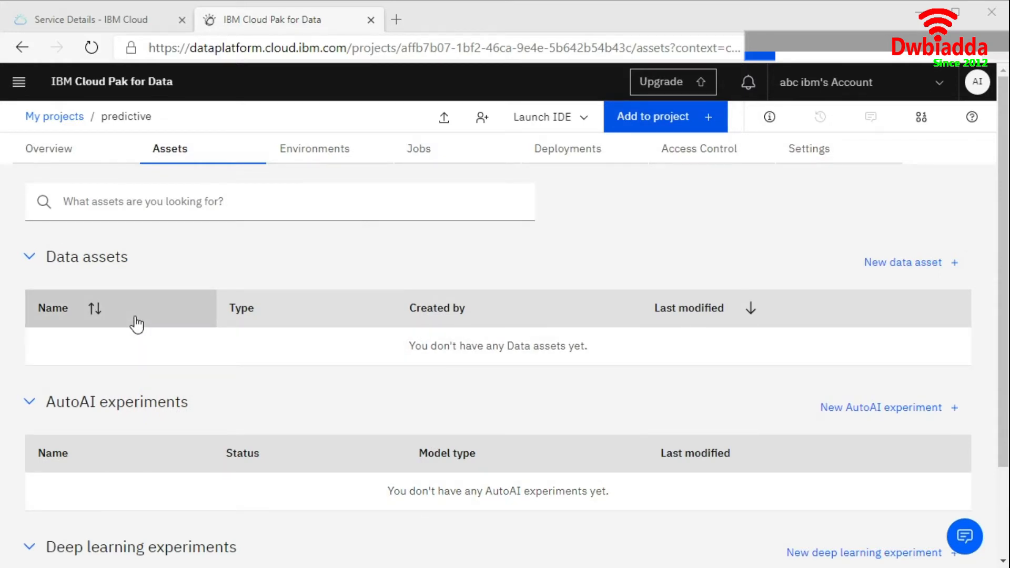
pyautogui.click(629, 124)
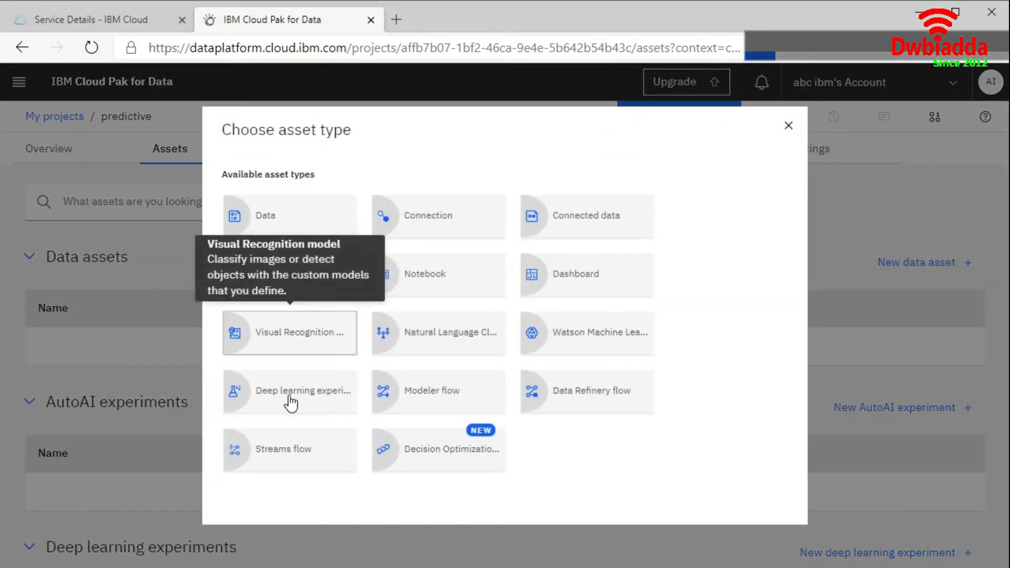
pyautogui.click(425, 390)
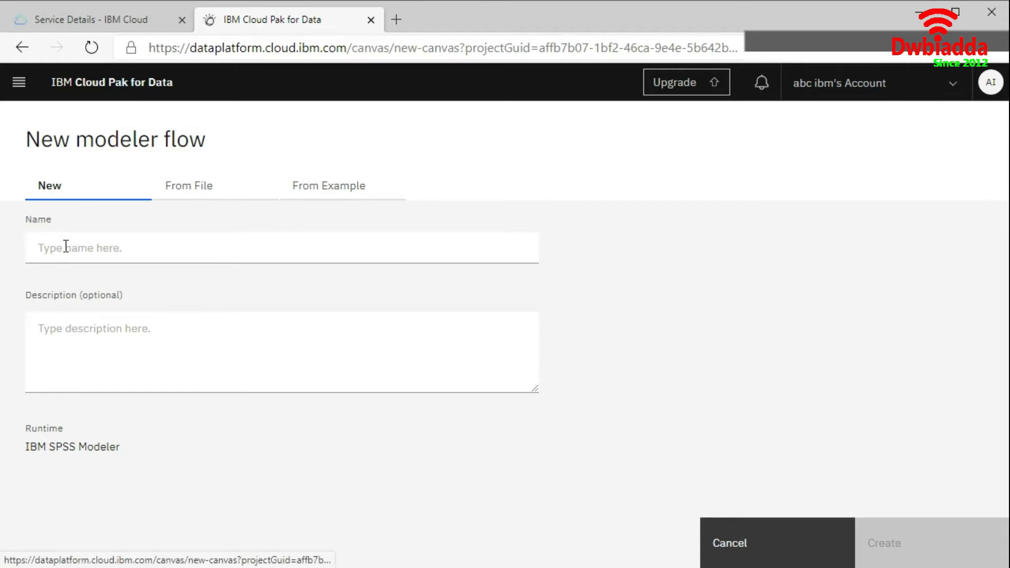
pyautogui.click(171, 199)
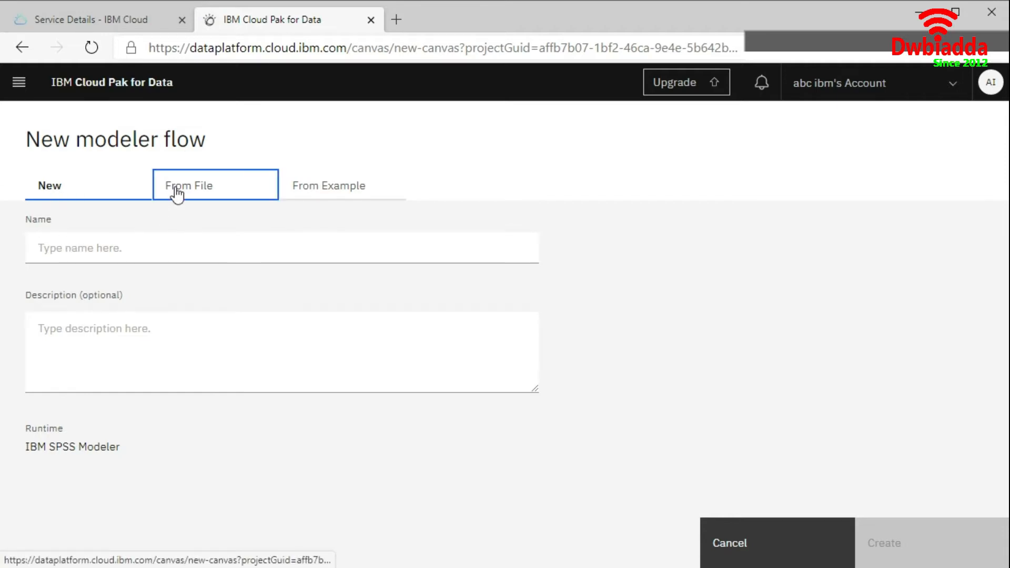
pyautogui.click(319, 196)
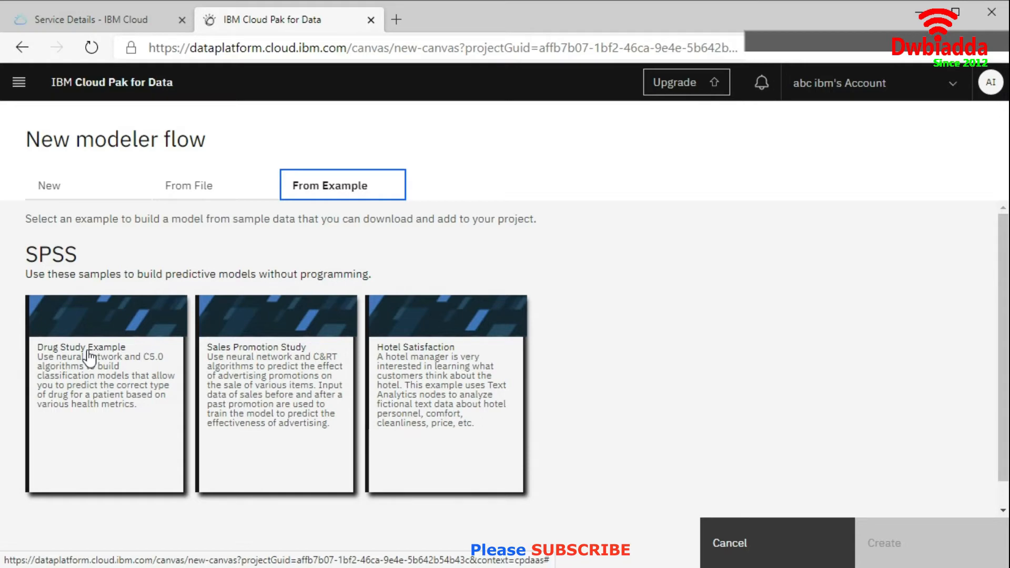
pyautogui.click(88, 438)
pyautogui.click(886, 536)
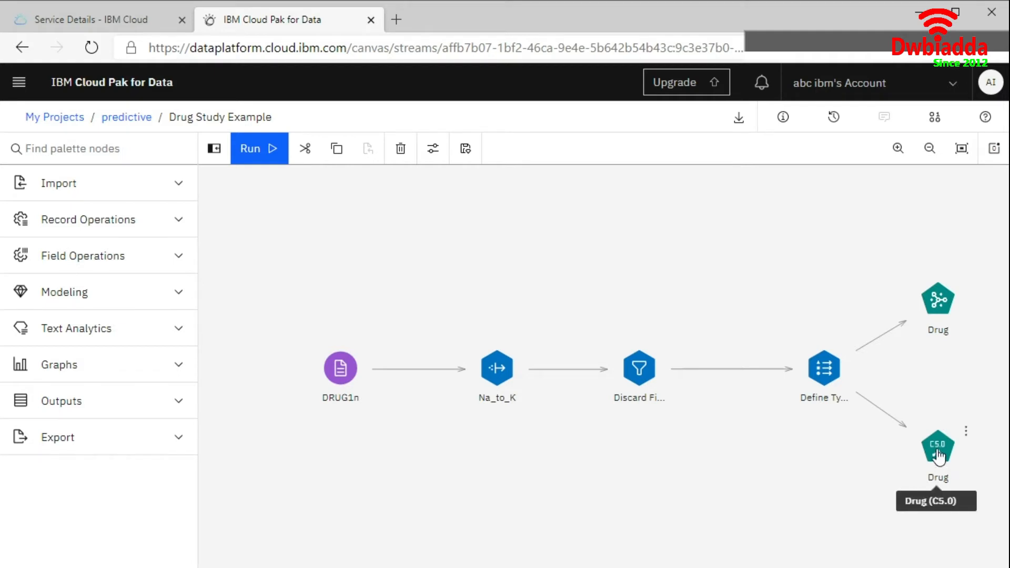
# Run the C5.0 Drug modeling node to generate its model nugget in the flow
pyautogui.click(967, 432)
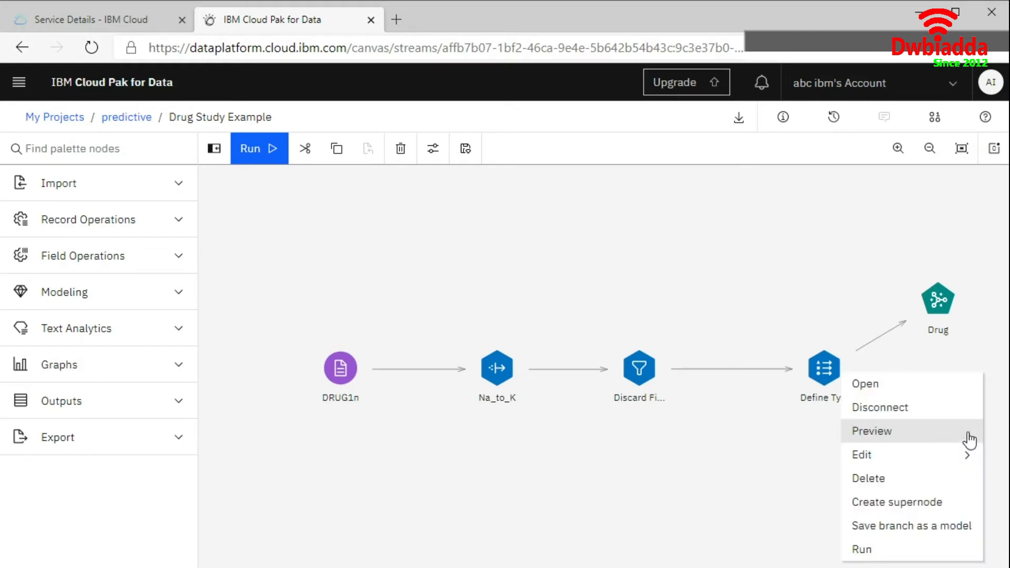
pyautogui.click(890, 551)
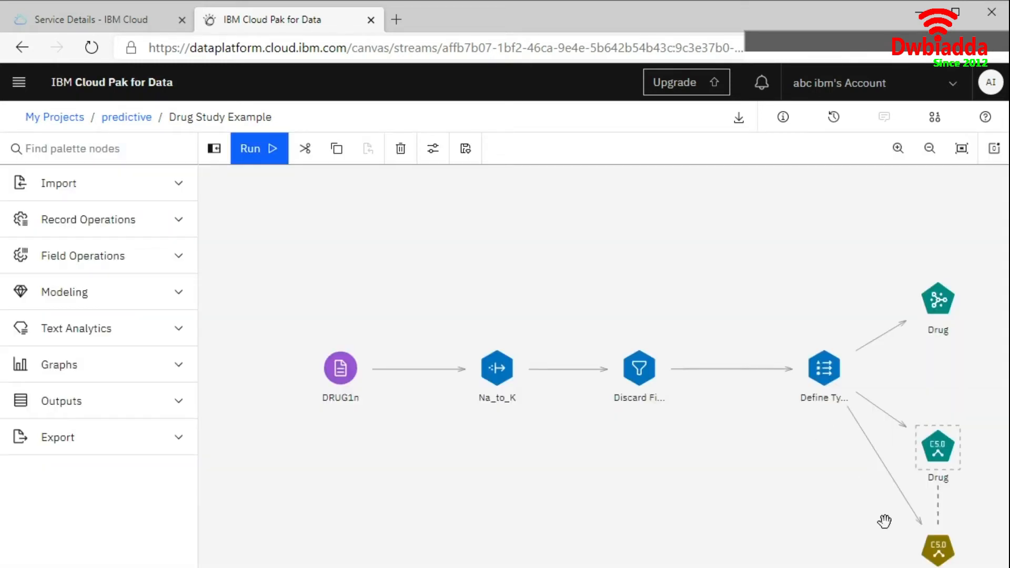
pyautogui.moveTo(700, 309); pyautogui.dragTo(482, 219)
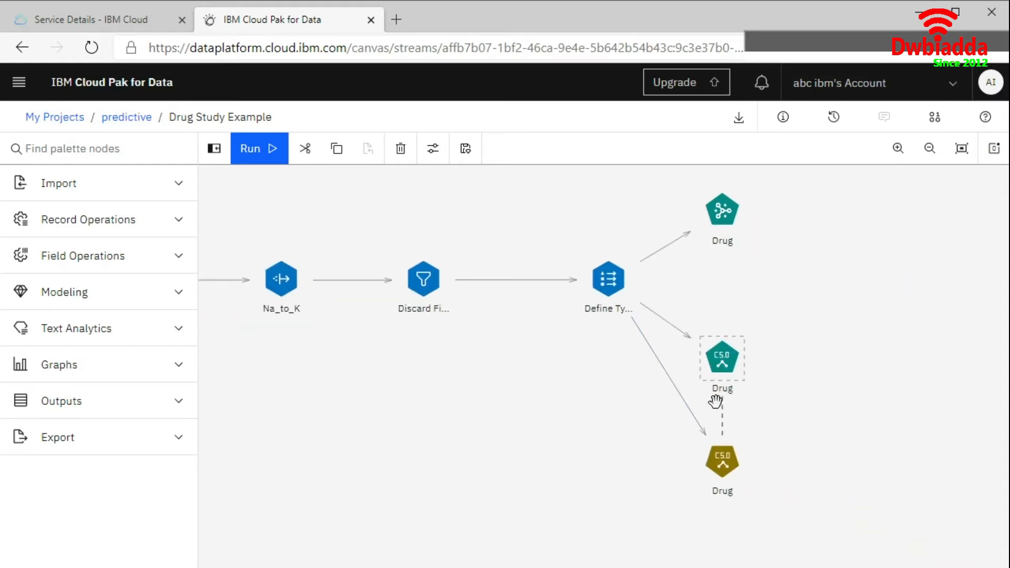
# Add a Filter node and a Table output node, linking the generated C5.0 model to Filter and Filter to Table
pyautogui.click(62, 259)
pyautogui.moveTo(45, 367); pyautogui.dragTo(832, 466)
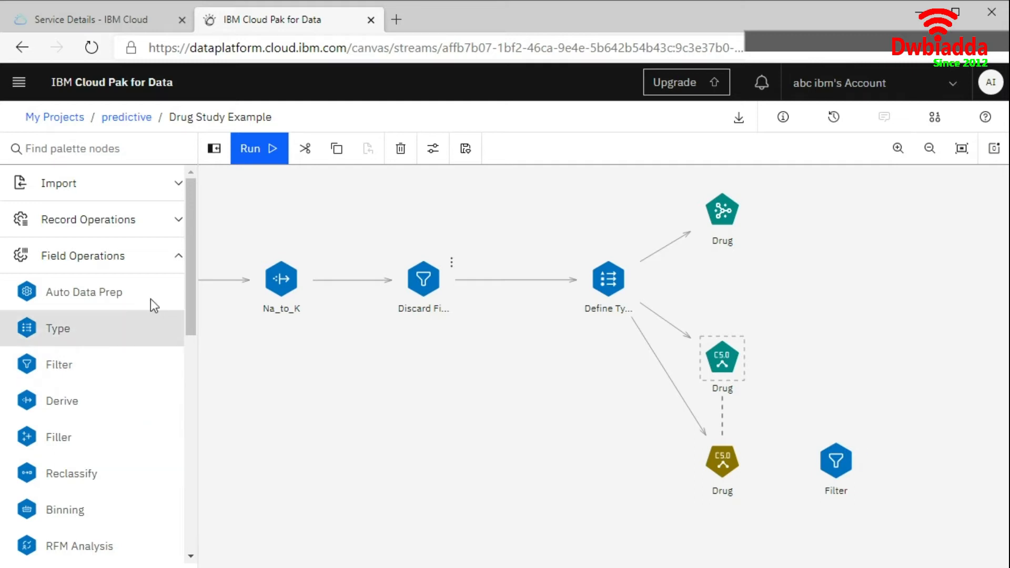
pyautogui.click(149, 267)
pyautogui.click(88, 399)
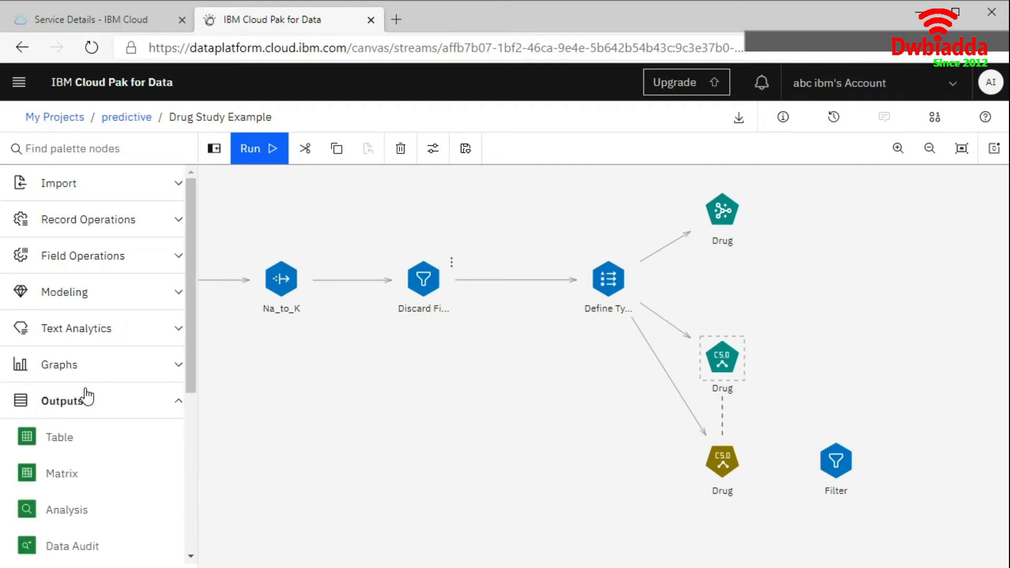
pyautogui.moveTo(54, 440); pyautogui.dragTo(852, 395)
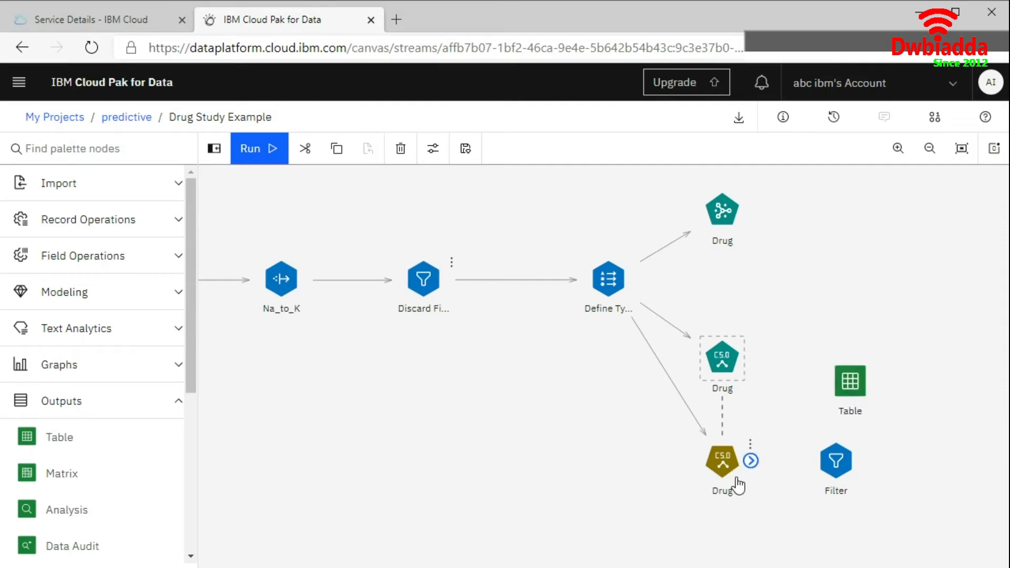
pyautogui.moveTo(795, 460); pyautogui.dragTo(807, 462)
pyautogui.moveTo(861, 440); pyautogui.dragTo(851, 390)
# Run the Table node, view its output table, and return to the flow
pyautogui.click(865, 380)
pyautogui.click(878, 364)
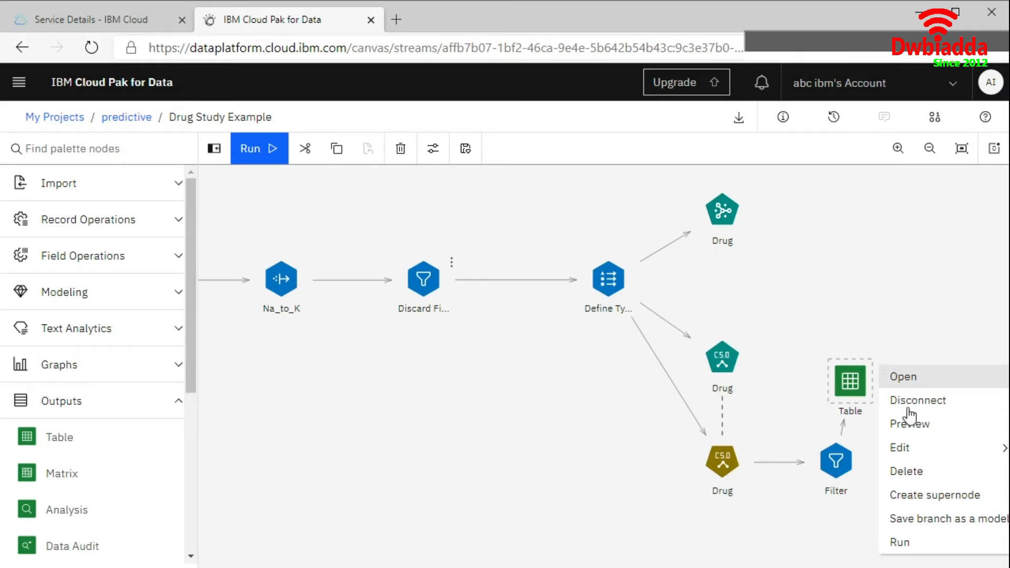
pyautogui.click(906, 546)
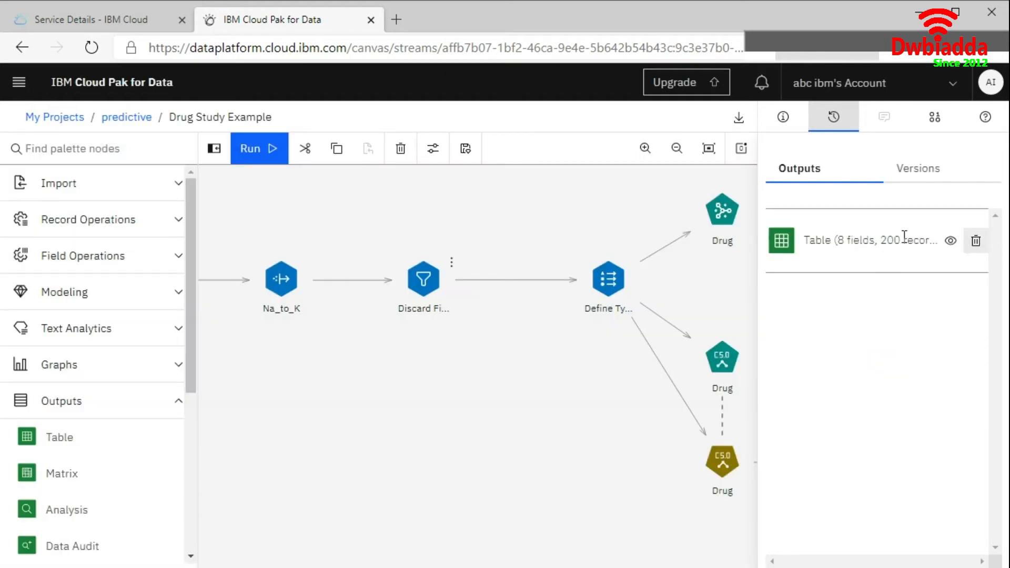
pyautogui.click(950, 241)
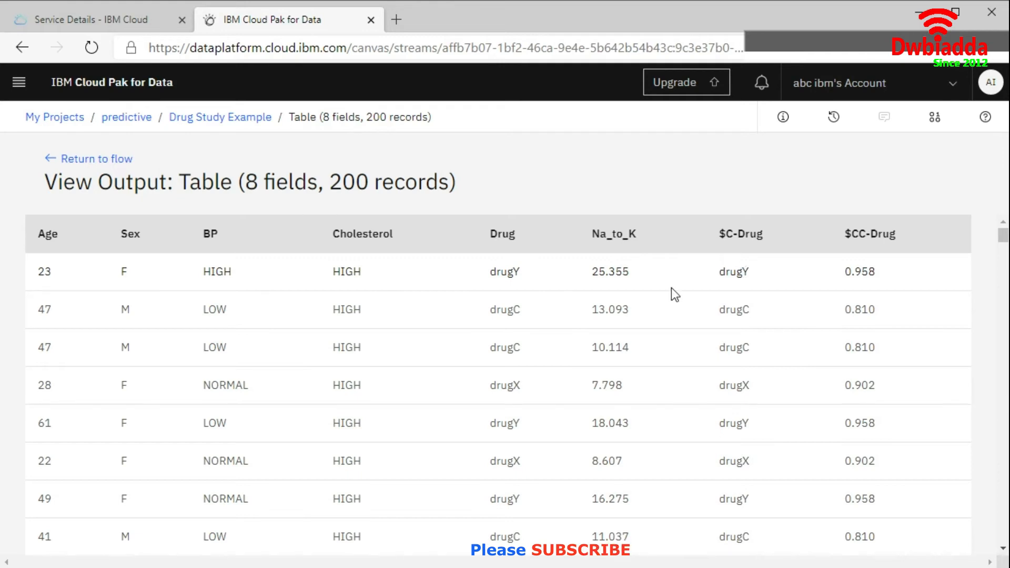
pyautogui.click(72, 168)
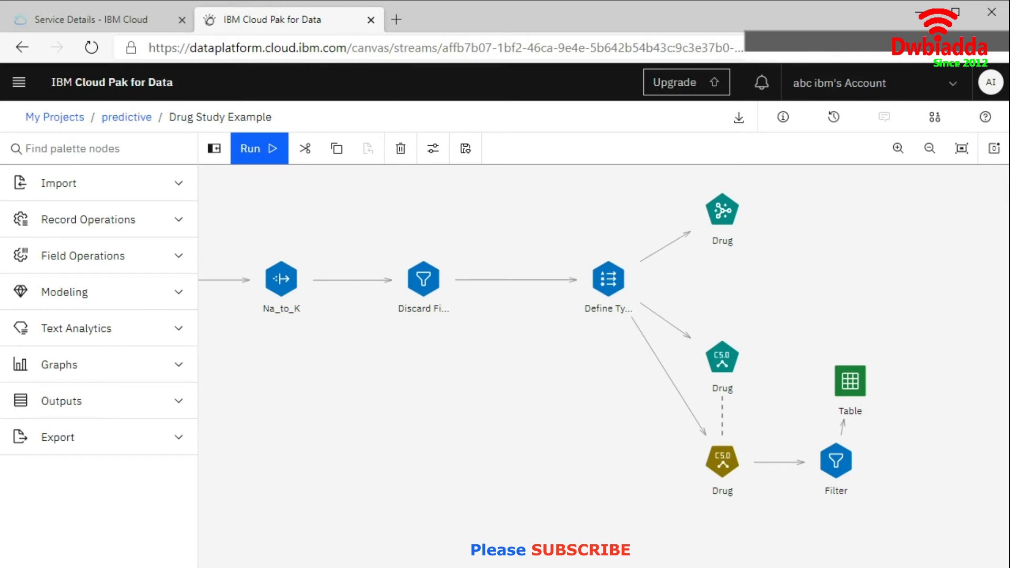
# Add the $C-Drug and $CC-Drug fields to the Filter node's list of fields to rename
pyautogui.click(864, 444)
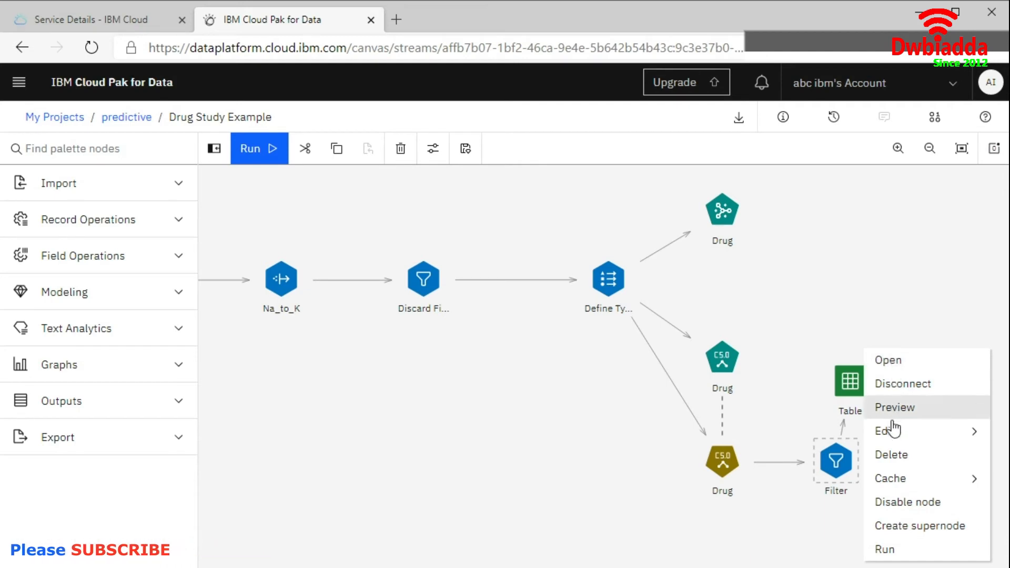
pyautogui.click(885, 364)
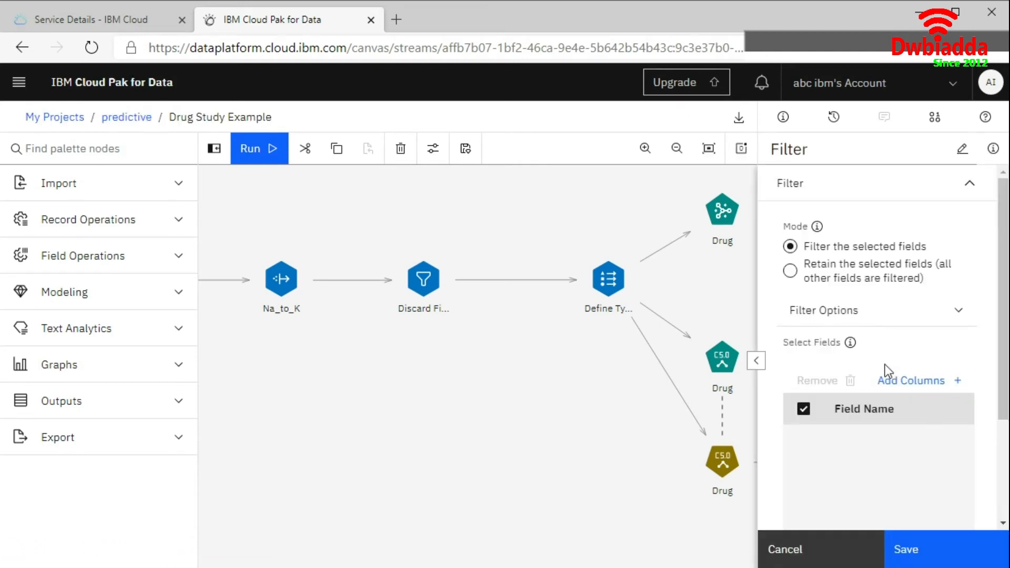
pyautogui.scroll(-3, 873, 339)
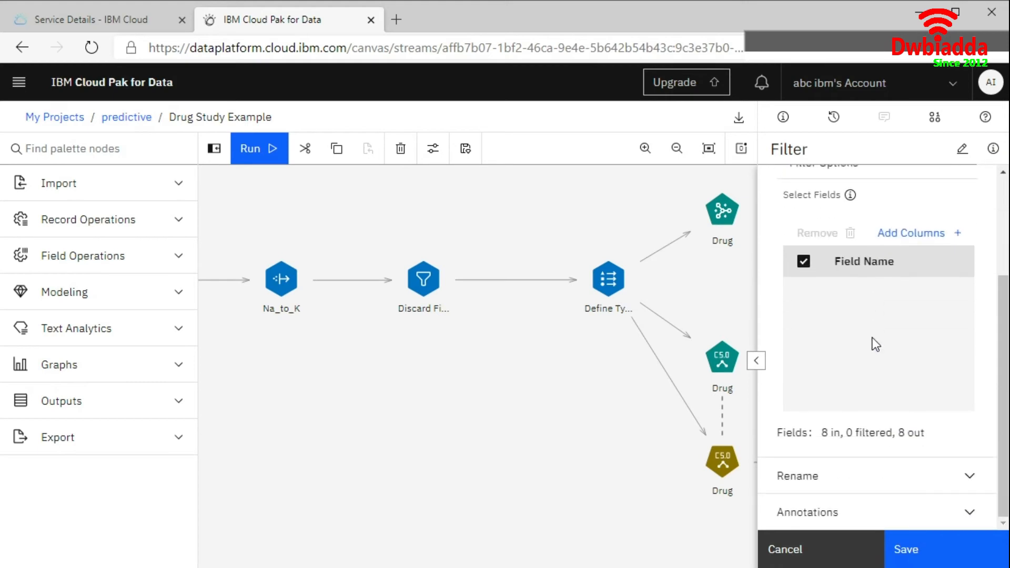
pyautogui.click(836, 478)
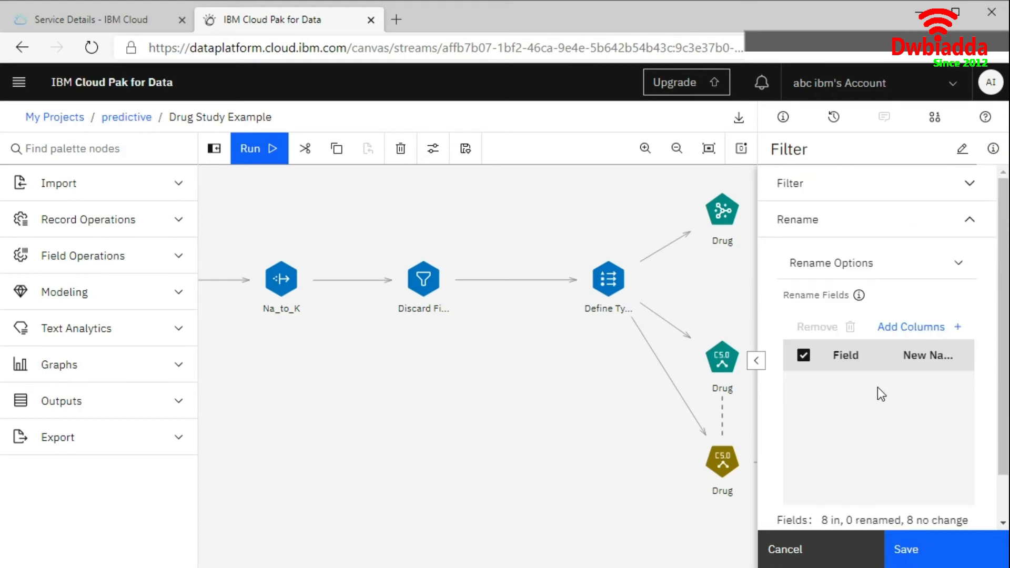
pyautogui.click(908, 328)
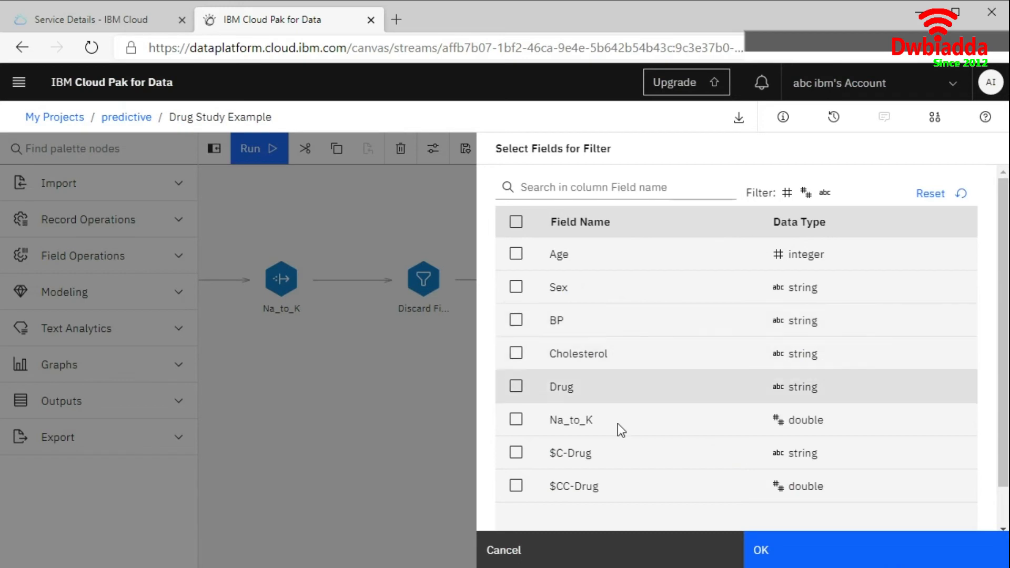
pyautogui.click(518, 455)
pyautogui.click(515, 487)
pyautogui.click(788, 559)
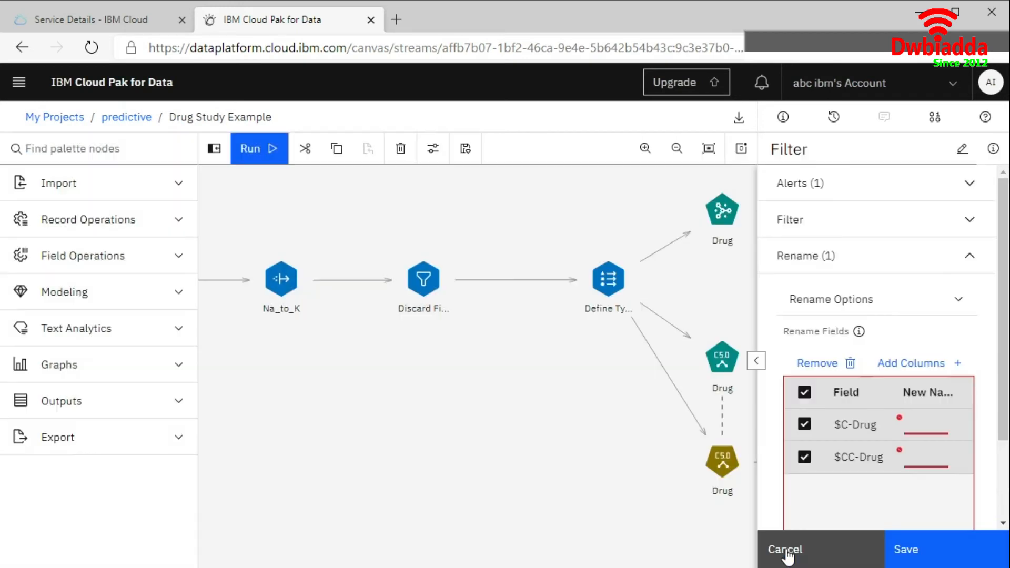
# Rename $C-Drug to Predictive and $CC-Drug to Confidence, and save the Filter node's settings
pyautogui.click(918, 426)
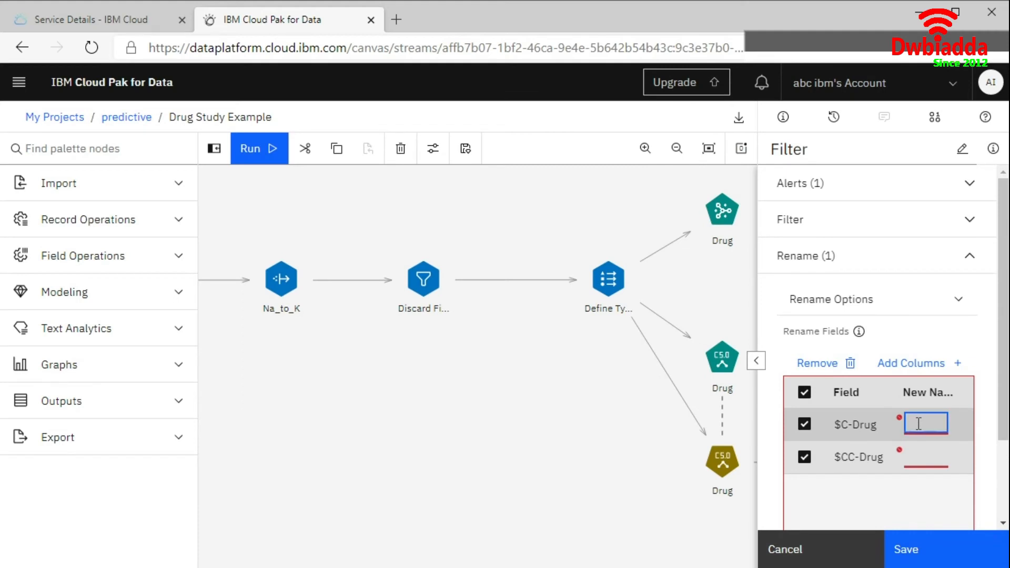
pyautogui.write('Pre')
pyautogui.write('di')
pyautogui.write('ctive')
pyautogui.click(912, 456)
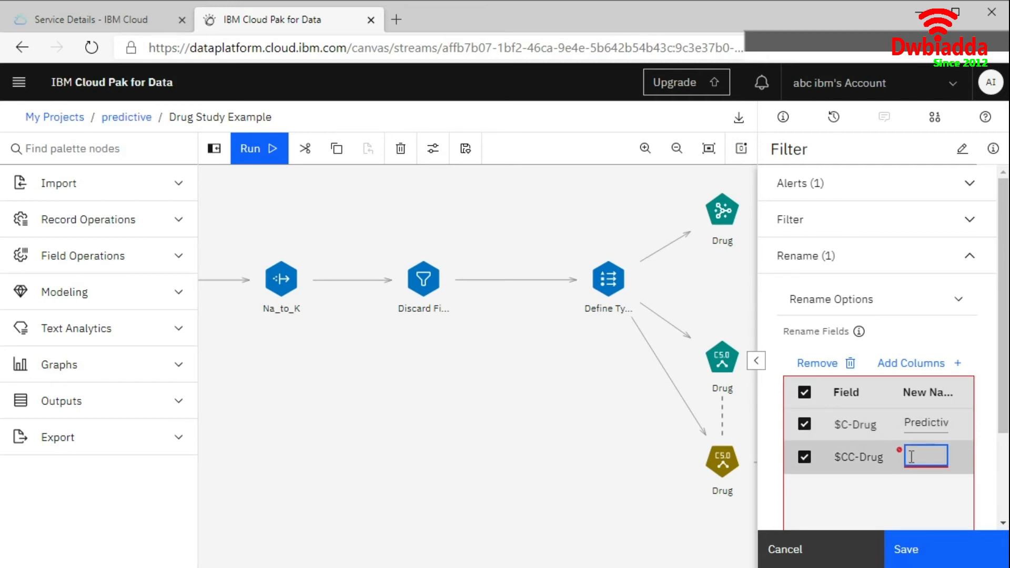
pyautogui.write('Confidence')
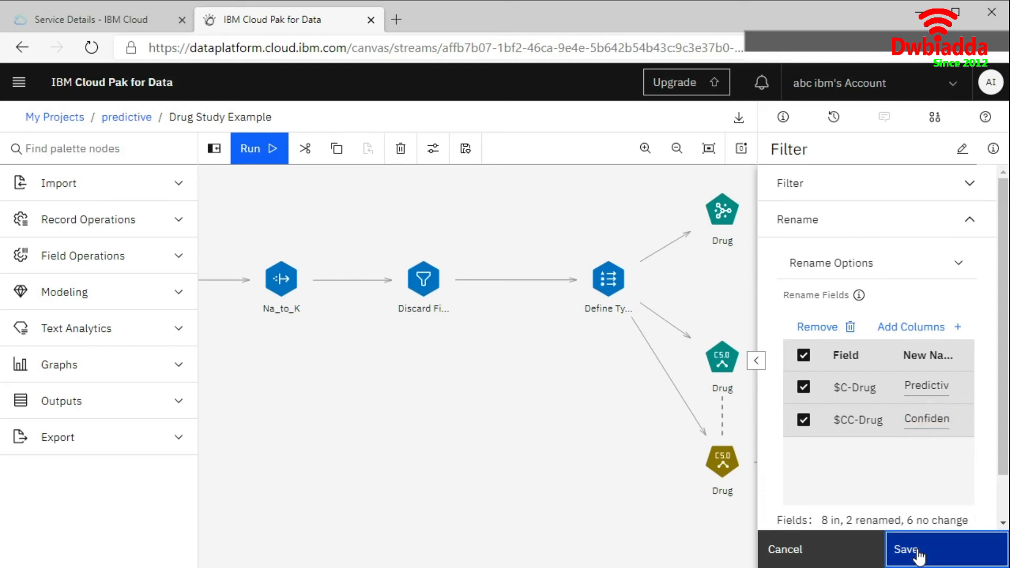
pyautogui.click(915, 550)
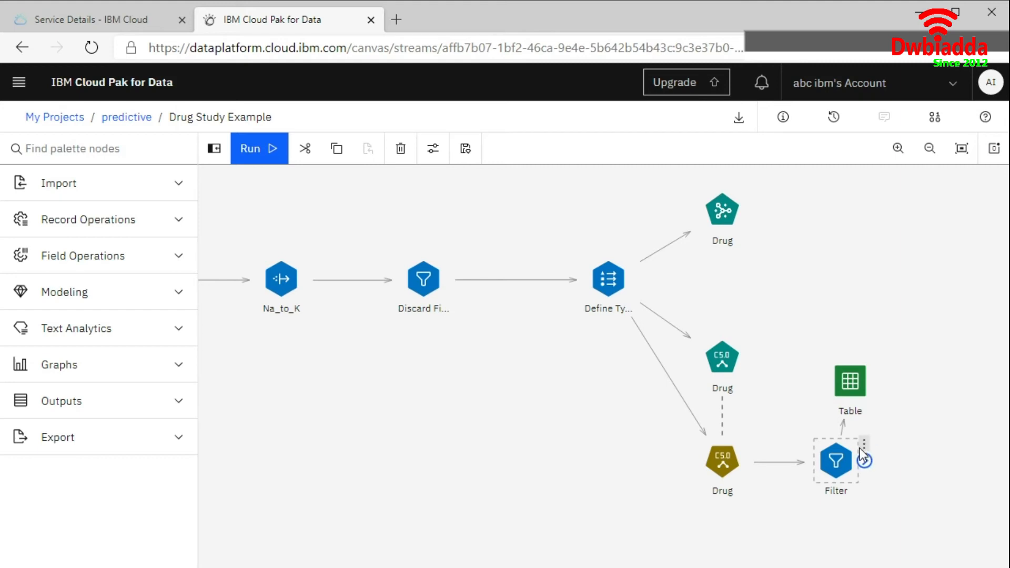
# Run the flow from the Filter node, view the newest output table, and return to the flow
pyautogui.click(863, 445)
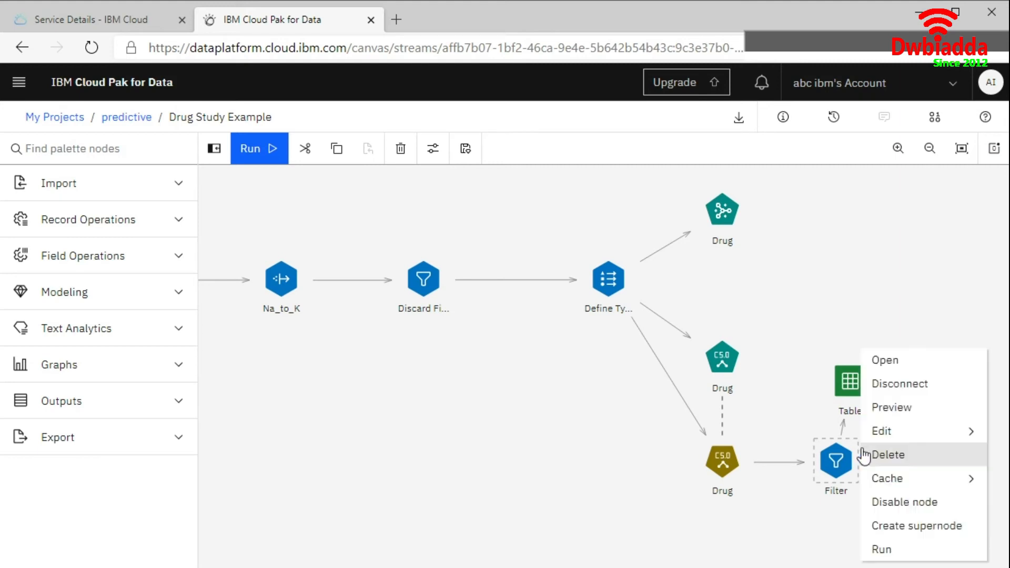
pyautogui.click(881, 550)
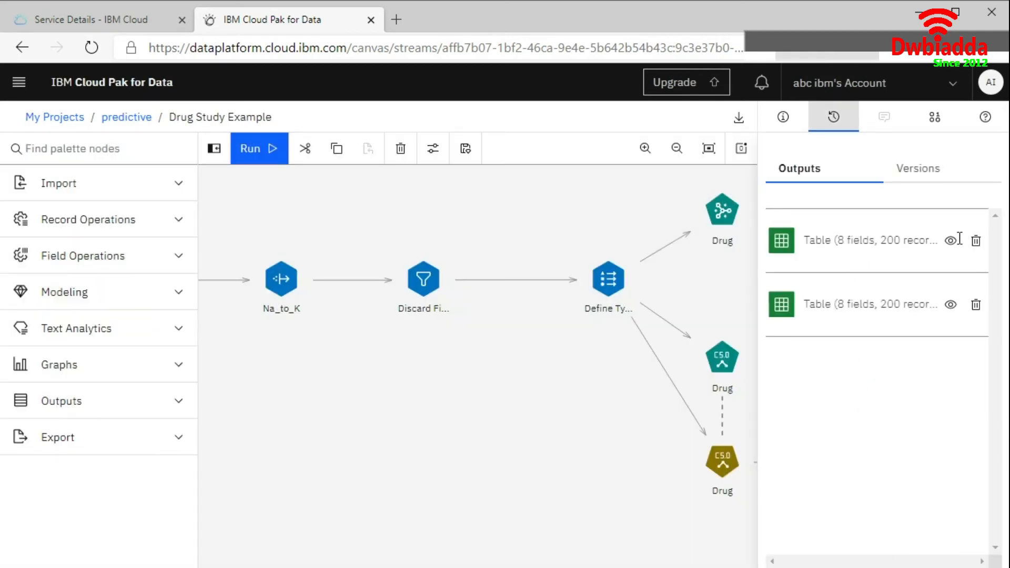
pyautogui.click(950, 242)
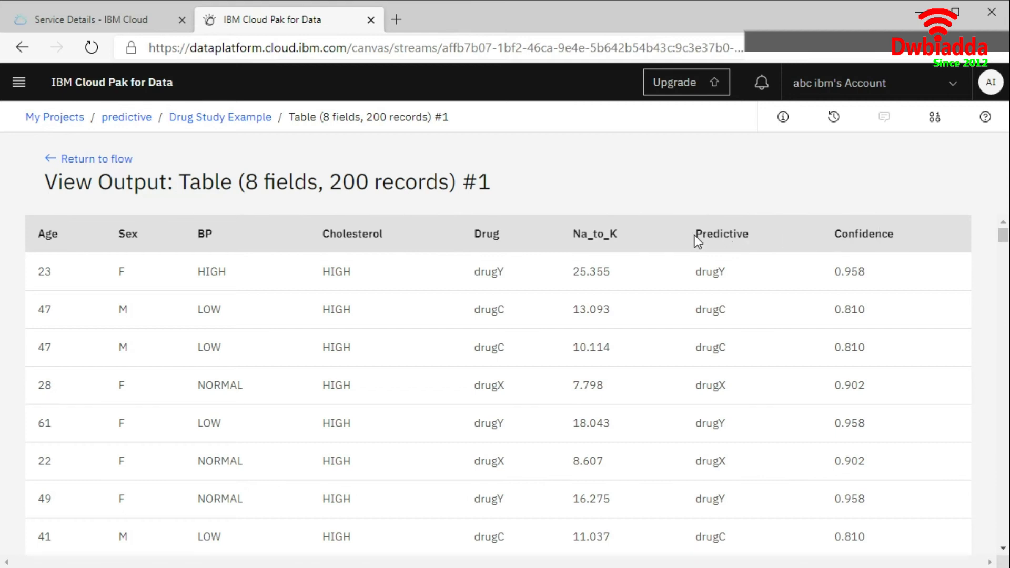
pyautogui.click(75, 160)
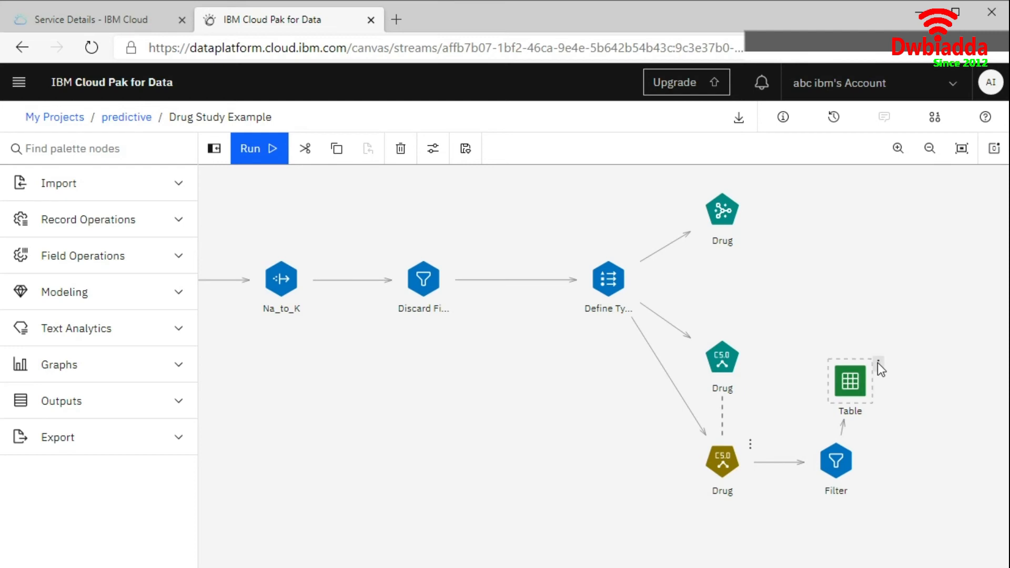
# Save the branch ending at the Table node as a scoring-branch model named Drug Model
pyautogui.rightClick(878, 363)
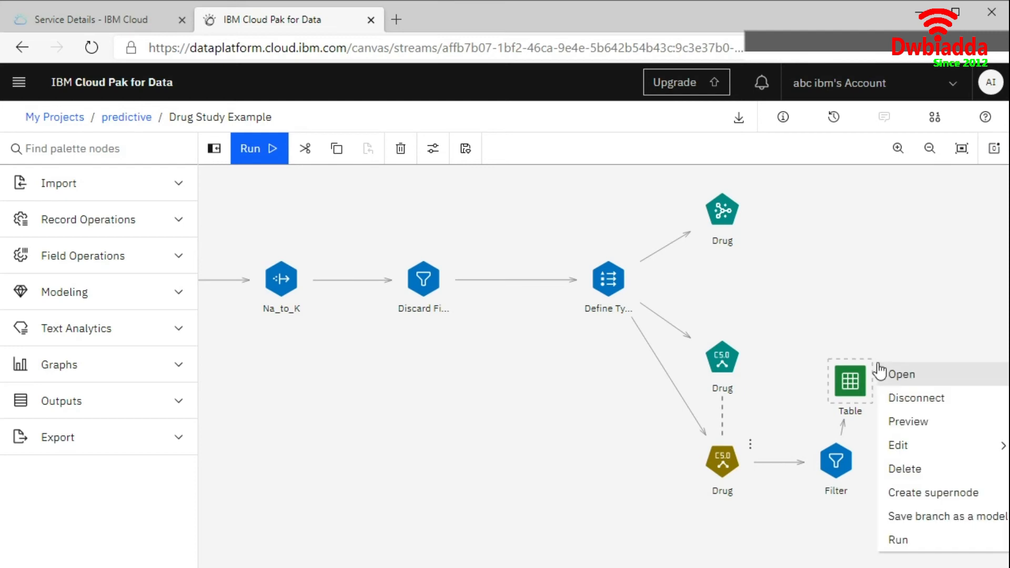
pyautogui.click(910, 518)
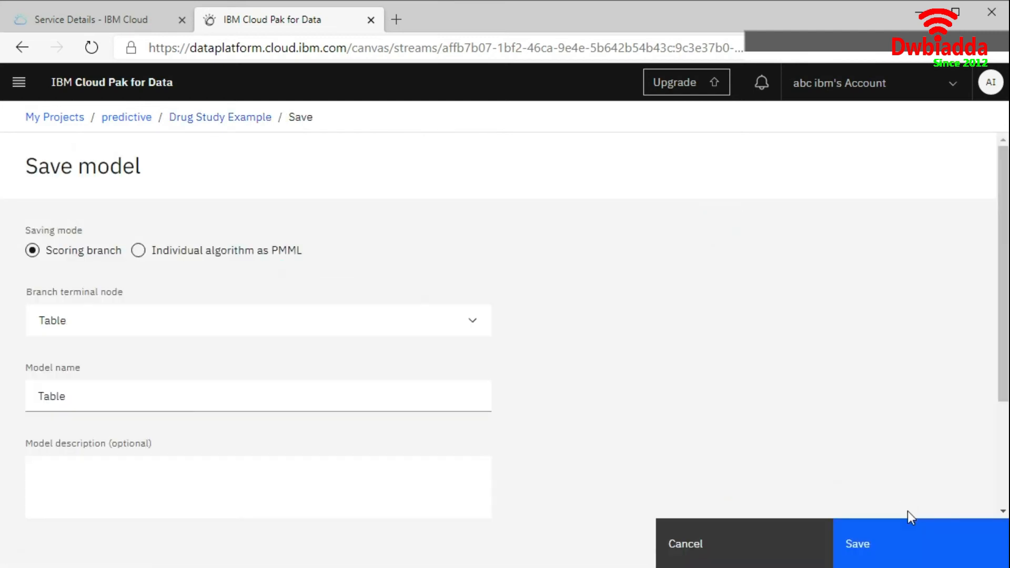
pyautogui.click(68, 320)
pyautogui.click(71, 320)
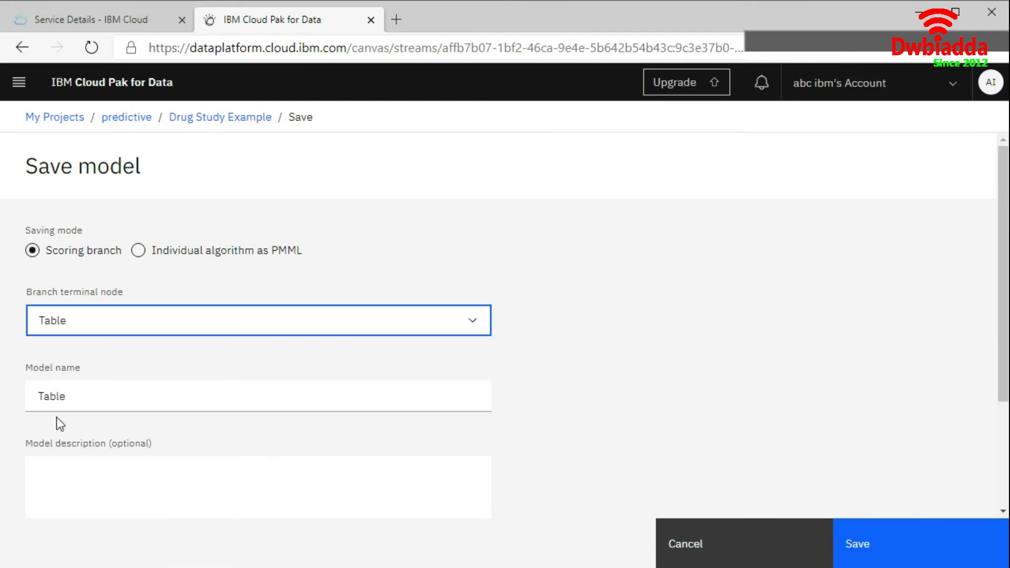
pyautogui.moveTo(88, 401); pyautogui.dragTo(14, 397)
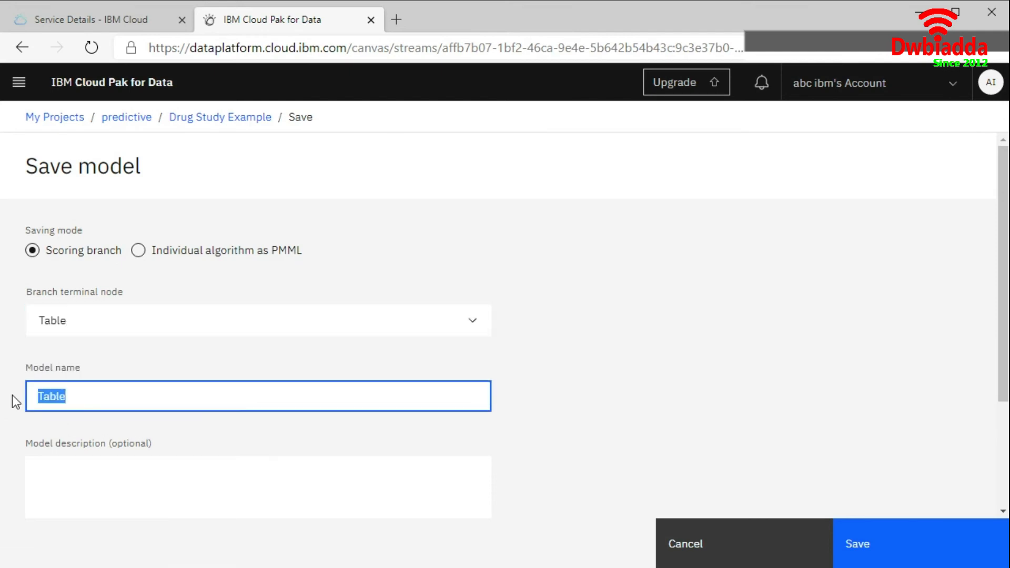
pyautogui.write('Drug Model')
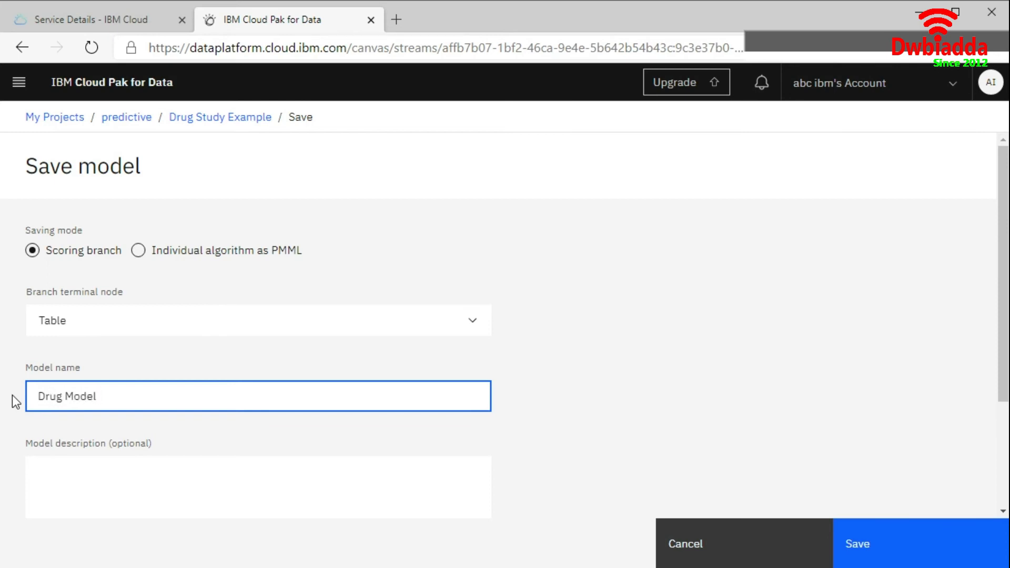
pyautogui.click(908, 545)
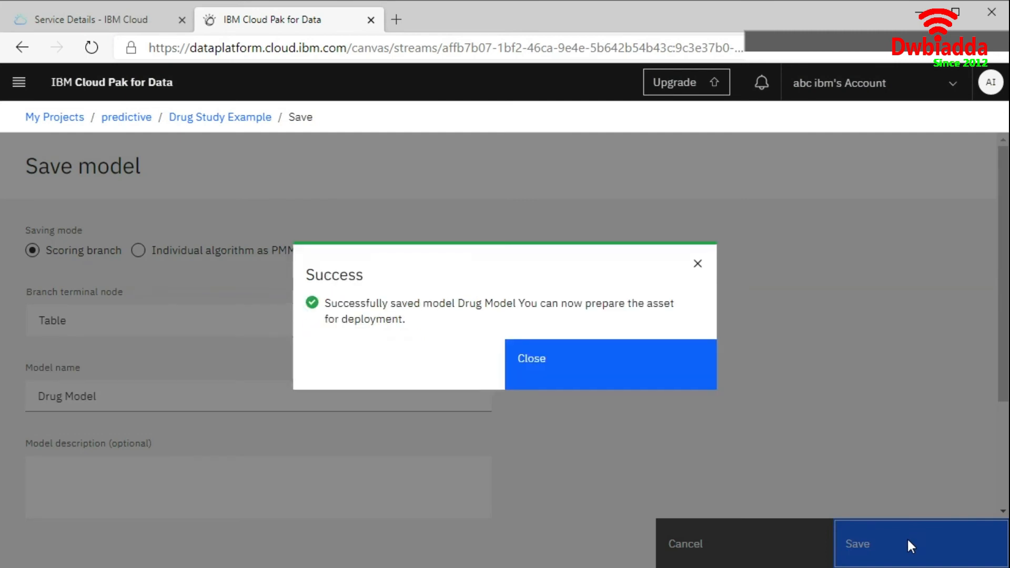
pyautogui.click(560, 366)
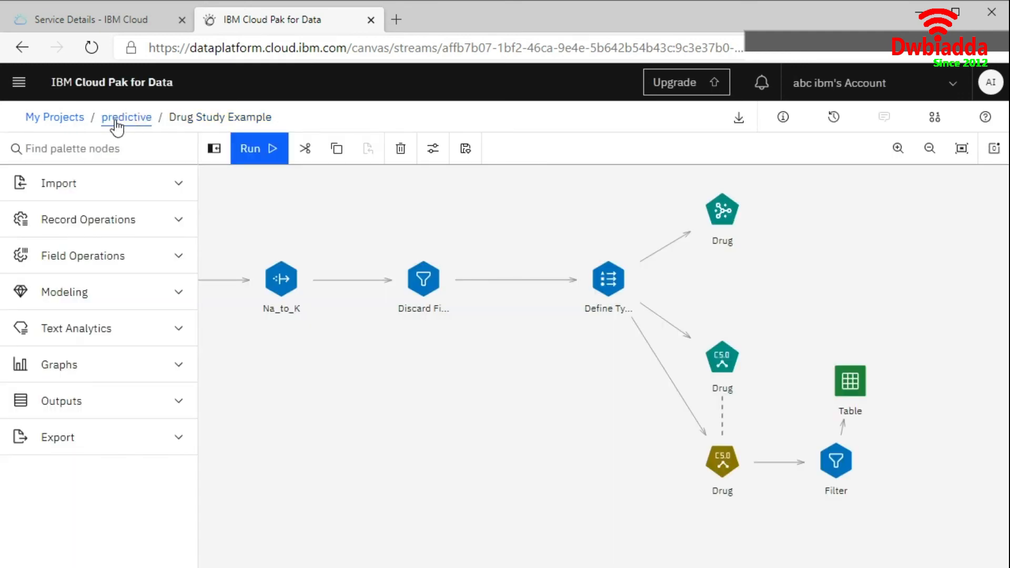
# Go back to the predictive project's assets and look at the saved models and modeler flows
pyautogui.click(118, 127)
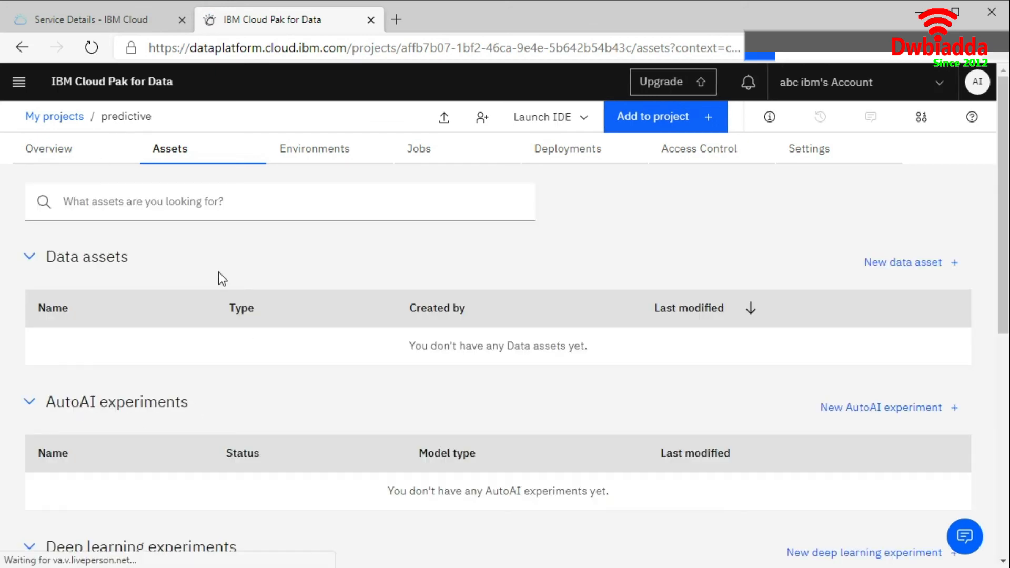
pyautogui.scroll(-4, 219, 275)
pyautogui.scroll(-4, 219, 273)
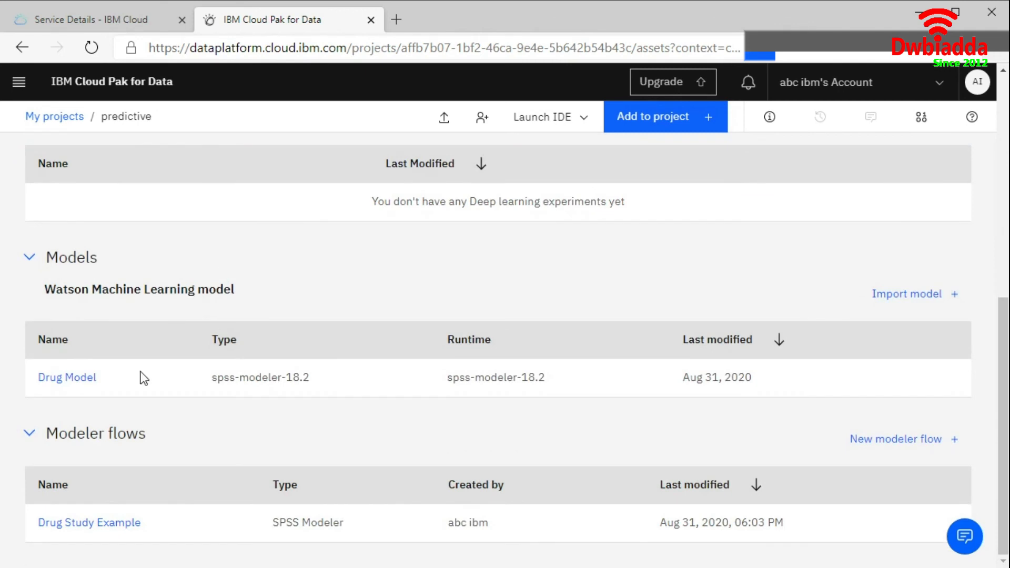